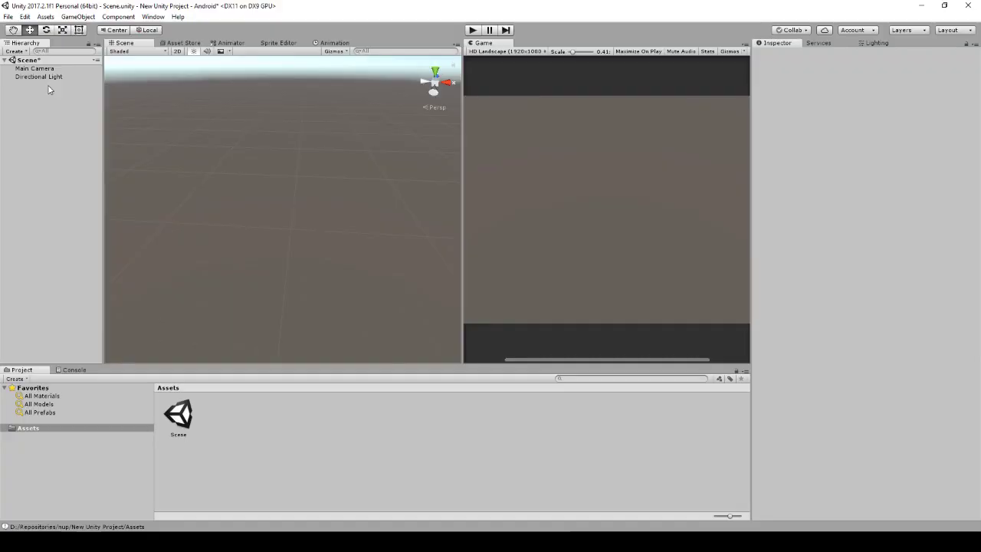
- Create a new 3D Plane in the scene from the Hierarchy
{"action": "right_click", "coordinate": [48, 90]}
{"action": "mouse_move", "coordinate": [90, 184]}
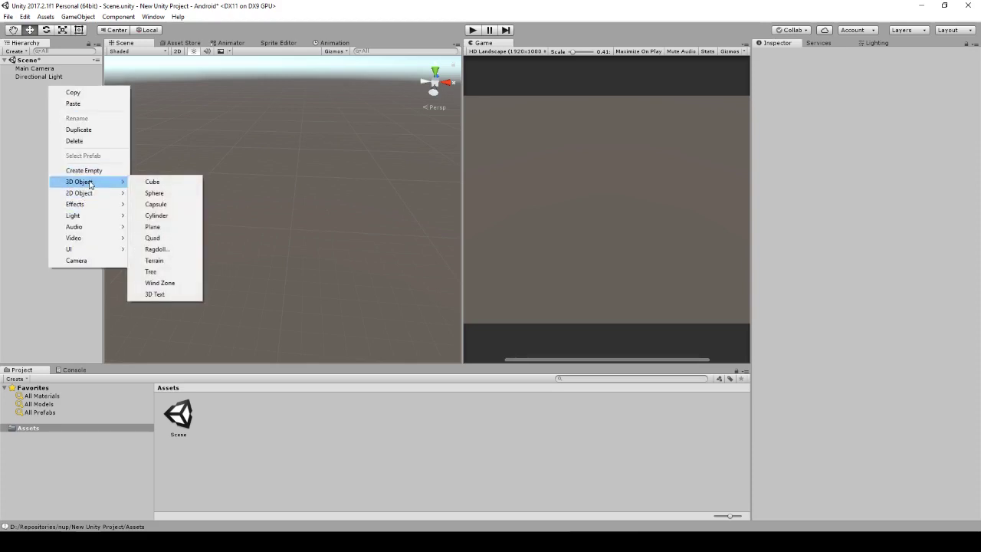
{"action": "left_click", "coordinate": [157, 227]}
- Set the plane's position to 0, 0, 0 and its scale to 10, 10, 10
{"action": "left_click", "coordinate": [883, 86]}
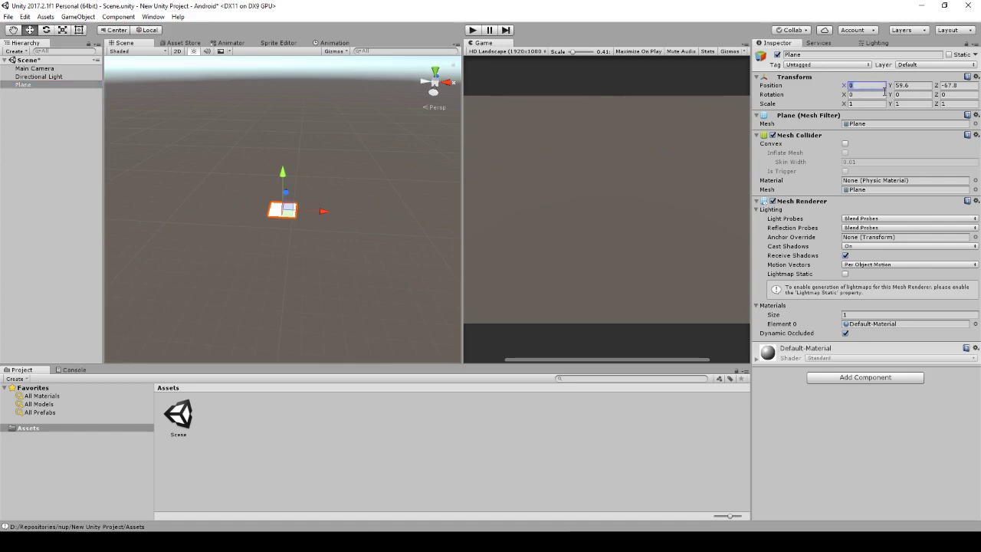
{"action": "key", "text": "Tab"}
{"action": "type", "text": "0"}
{"action": "key", "text": "Tab"}
{"action": "type", "text": "0"}
{"action": "key", "text": "Tab"}
{"action": "key", "text": "Tab"}
{"action": "key", "text": "Tab"}
{"action": "key", "text": "Tab"}
{"action": "type", "text": "10"}
{"action": "key", "text": "Tab"}
{"action": "type", "text": "10"}
{"action": "key", "text": "Tab"}
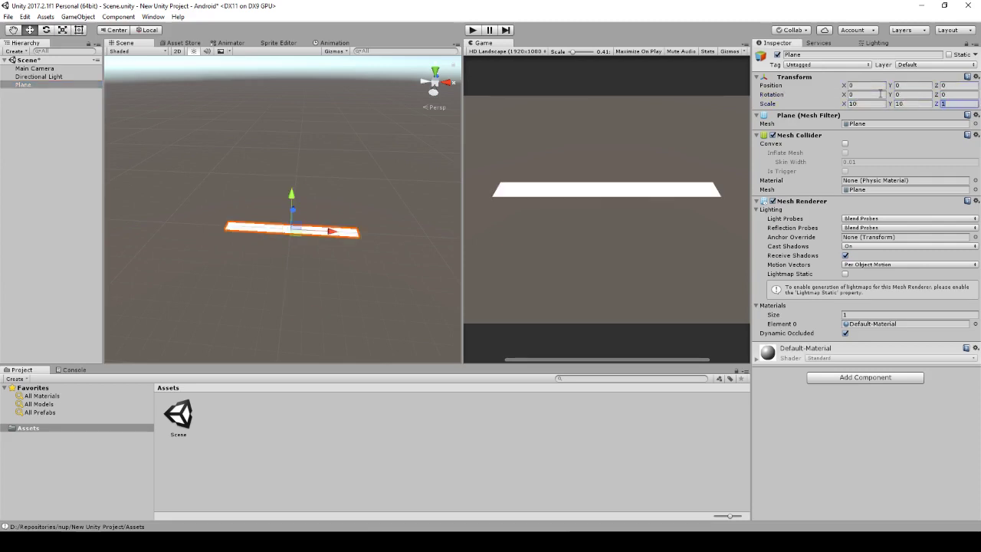
{"action": "type", "text": "10"}
{"action": "left_click_drag", "start_coordinate": [350, 187], "coordinate": [326, 187], "text": "alt"}
{"action": "scroll", "coordinate": [325, 186], "scroll_direction": "up", "scroll_amount": 1}
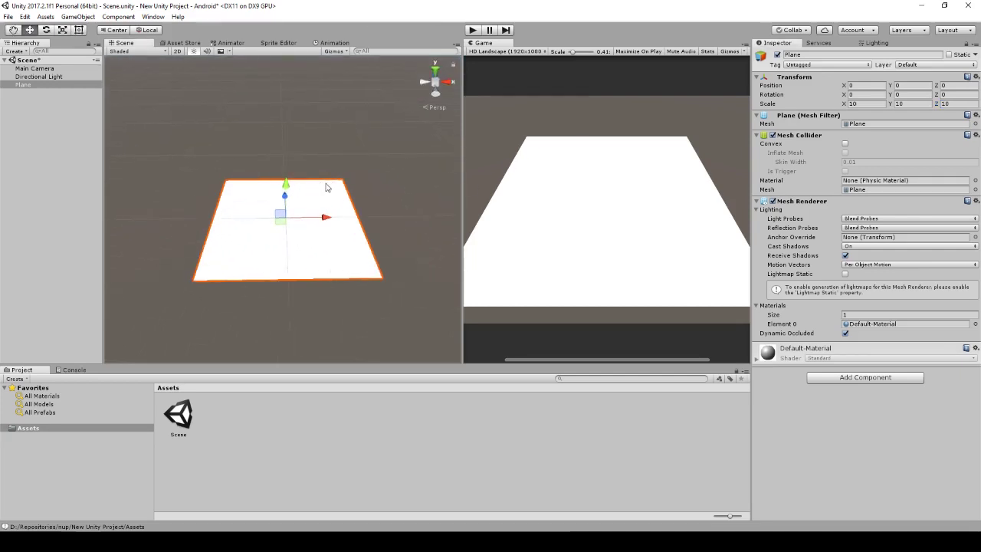
- Create a new C# script named Paintable and add it to the plane as a component
{"action": "left_click", "coordinate": [881, 377]}
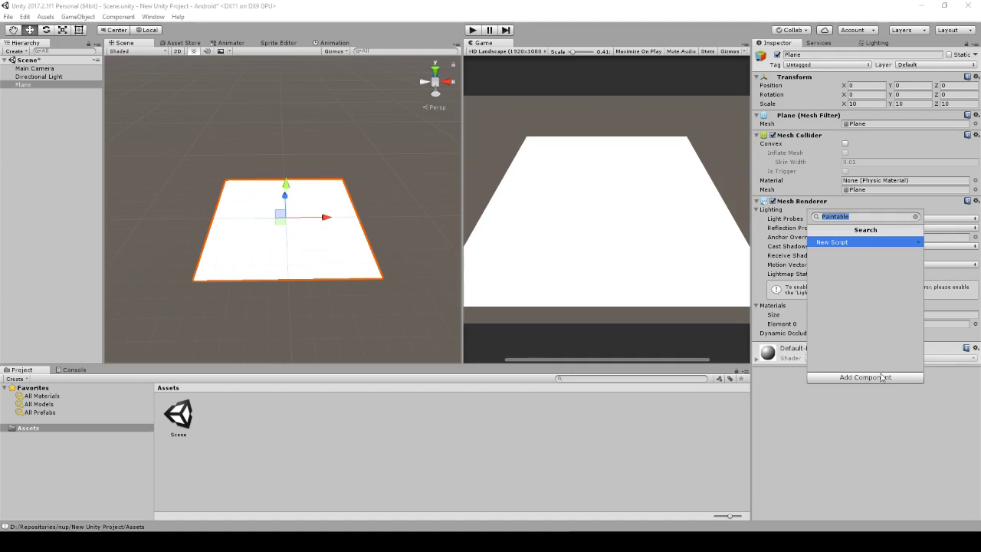
{"action": "type", "text": "P"}
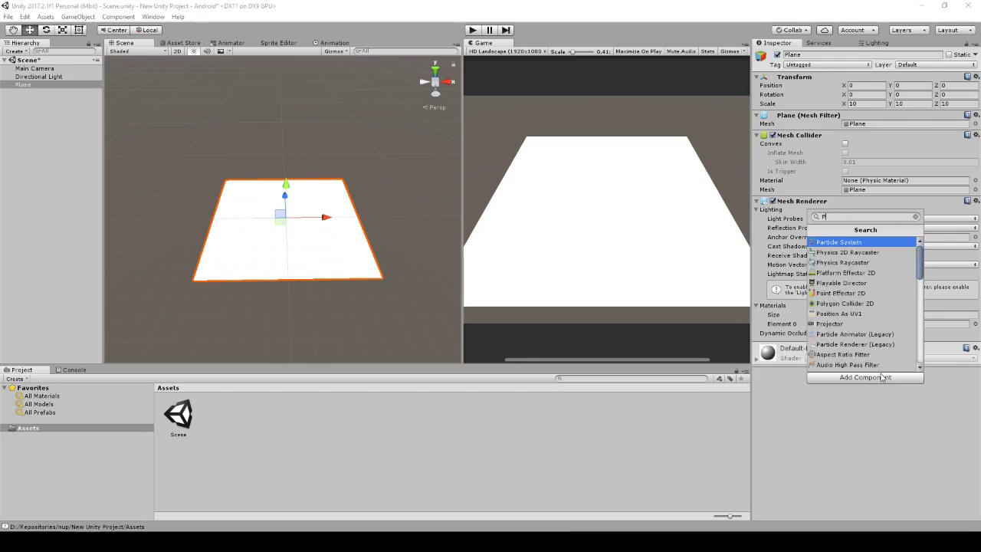
{"action": "type", "text": "aintable"}
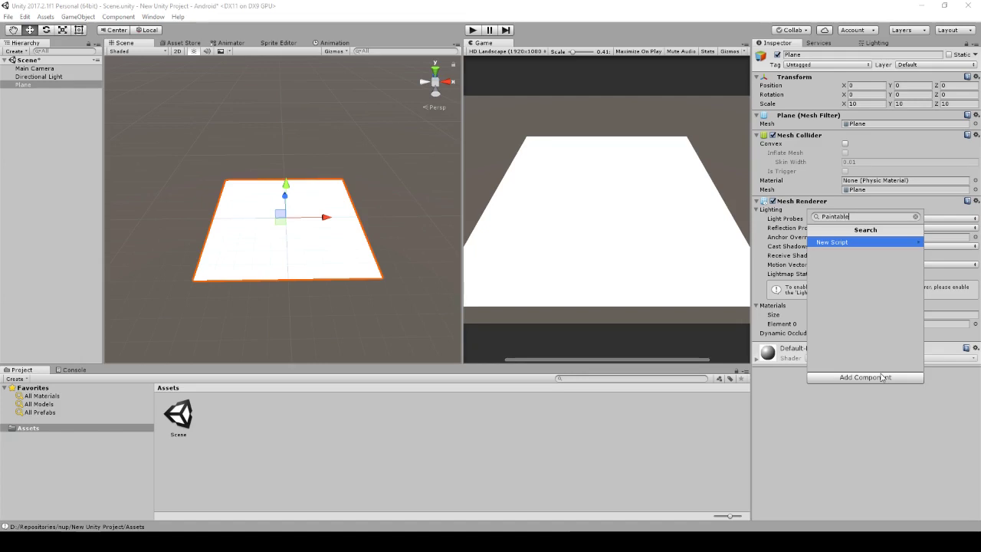
{"action": "key", "text": "Return"}
{"action": "left_click", "coordinate": [866, 364]}
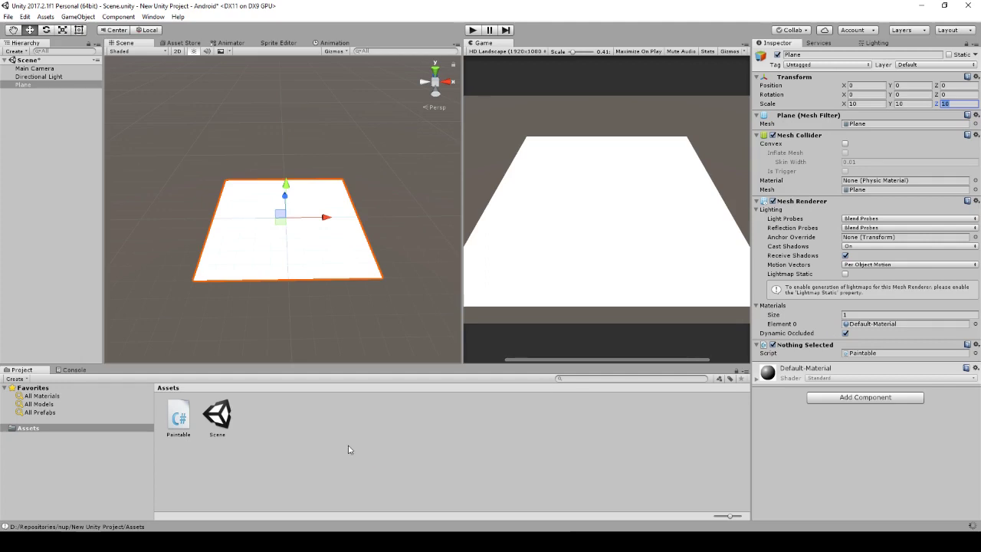
- Create a second plane under Plane and move it to the Hierarchy root
{"action": "right_click", "coordinate": [22, 109]}
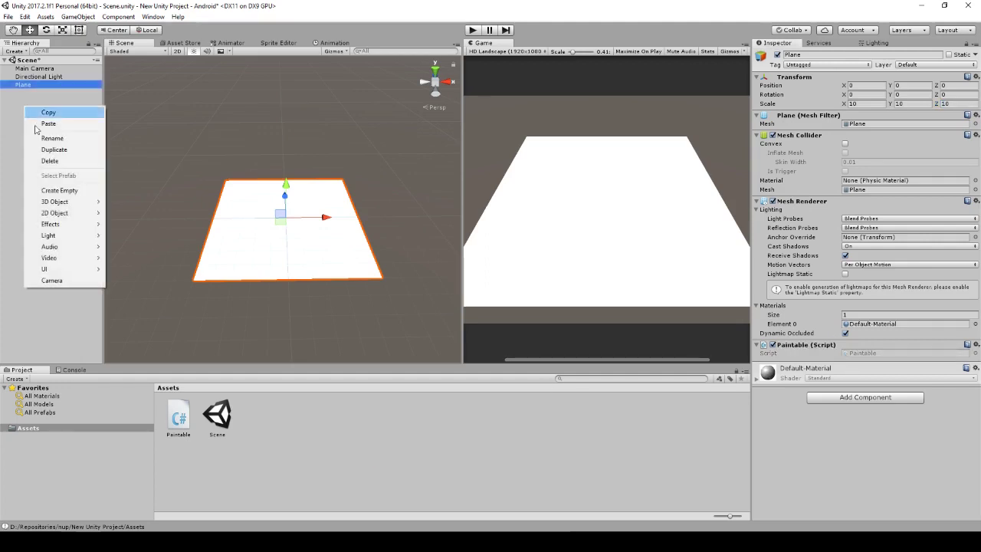
{"action": "mouse_move", "coordinate": [58, 201]}
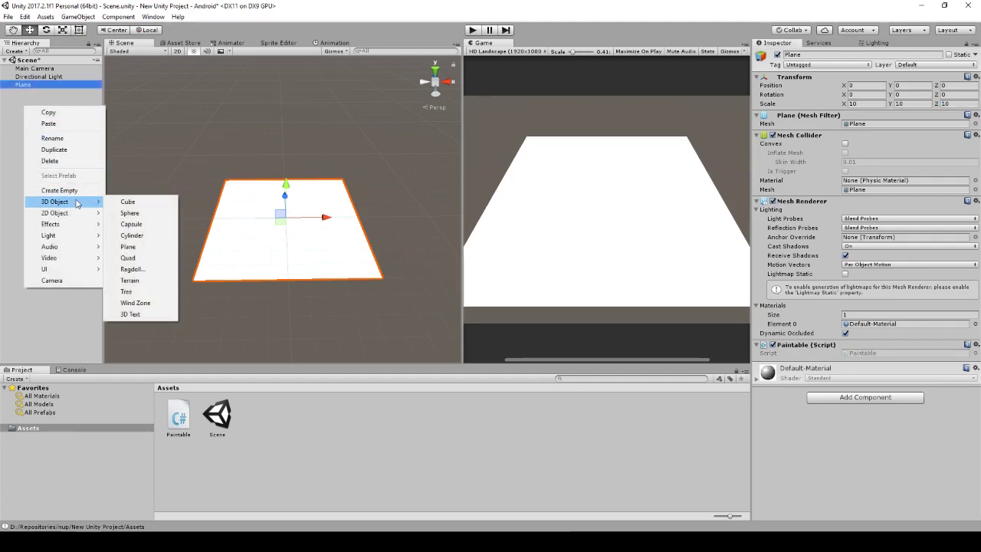
{"action": "left_click", "coordinate": [130, 247]}
{"action": "left_click_drag", "start_coordinate": [32, 103], "coordinate": [33, 126]}
- Reset the second plane's scale to 1, 1, 1
{"action": "left_click", "coordinate": [872, 106]}
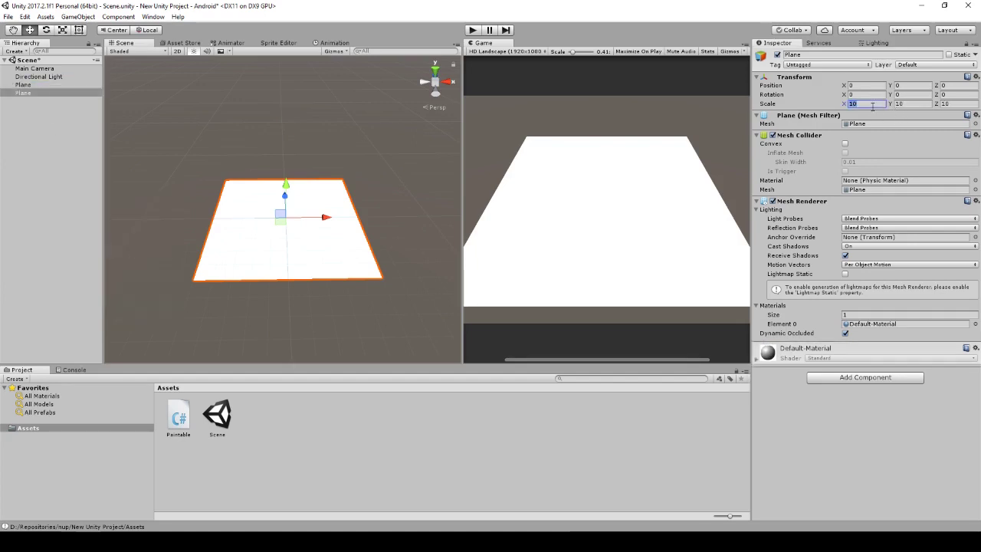
{"action": "type", "text": "1"}
{"action": "key", "text": "Tab"}
{"action": "type", "text": "1"}
{"action": "key", "text": "Tab"}
{"action": "type", "text": "1"}
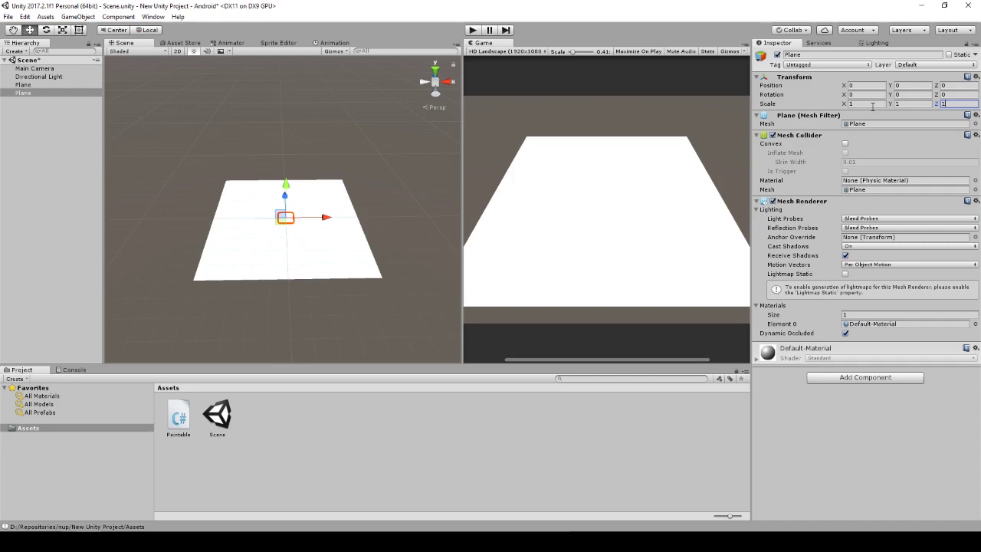
{"action": "scroll", "coordinate": [349, 204], "scroll_direction": "up", "scroll_amount": 6}
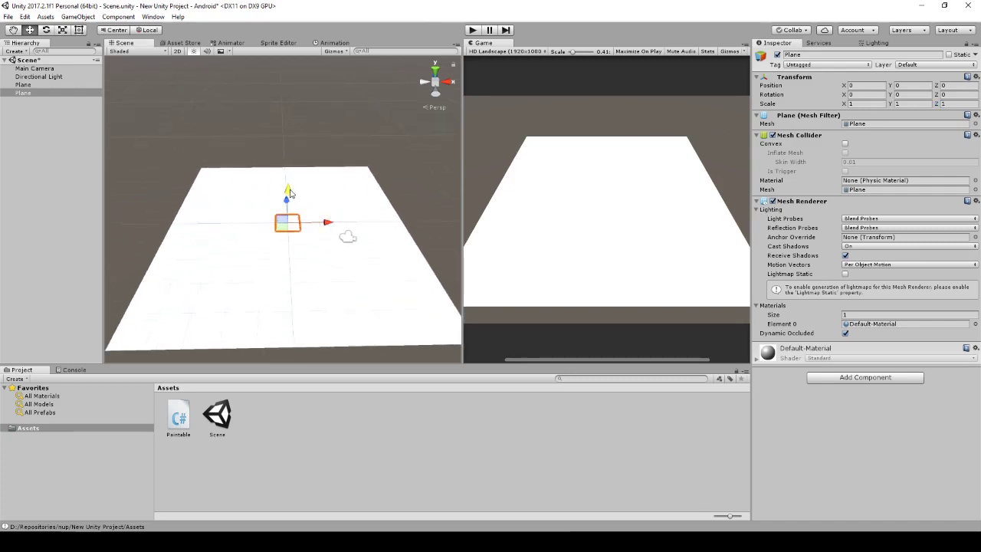
- Create a new material in Assets named Brush
{"action": "left_click", "coordinate": [262, 426]}
{"action": "right_click", "coordinate": [262, 426]}
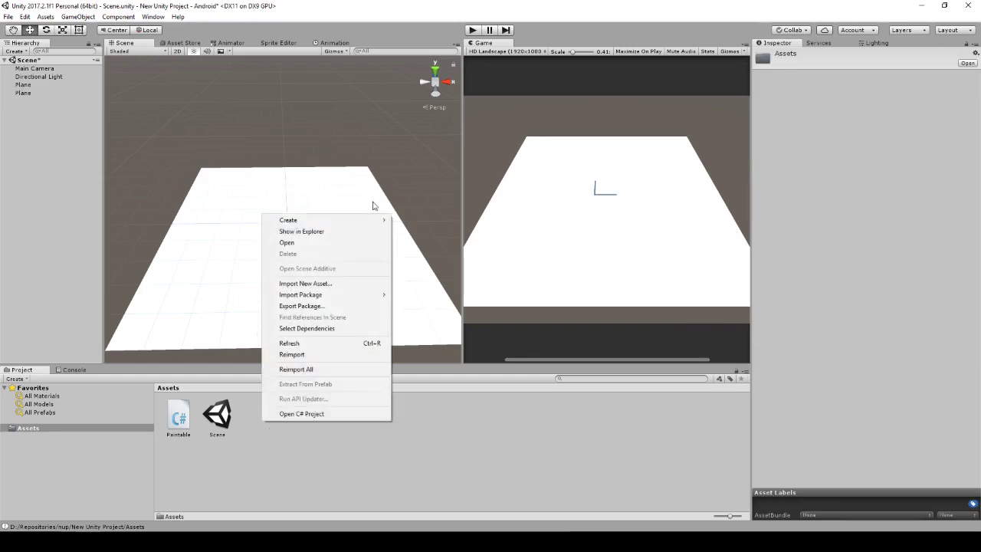
{"action": "mouse_move", "coordinate": [373, 223]}
{"action": "left_click", "coordinate": [471, 327]}
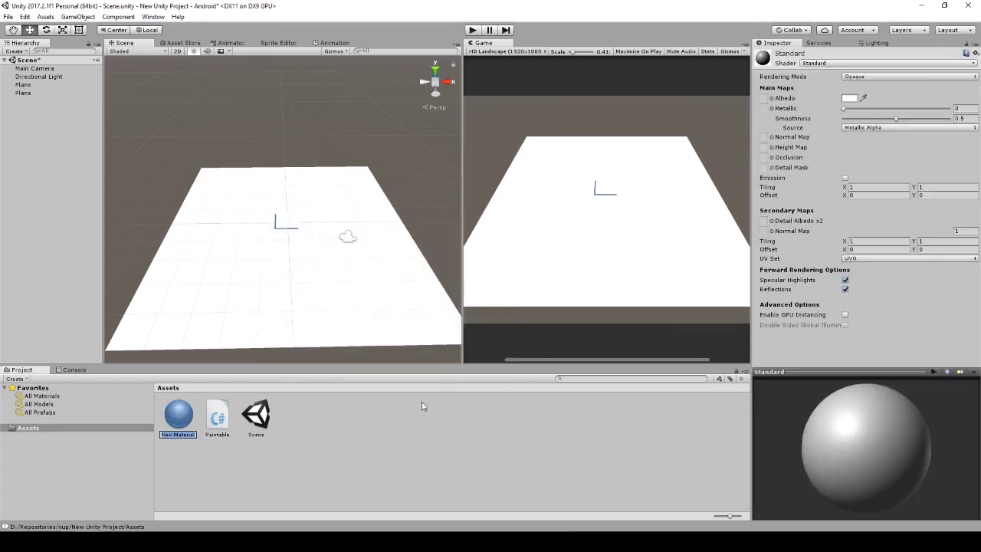
{"action": "type", "text": "Brush"}
{"action": "key", "text": "Return"}
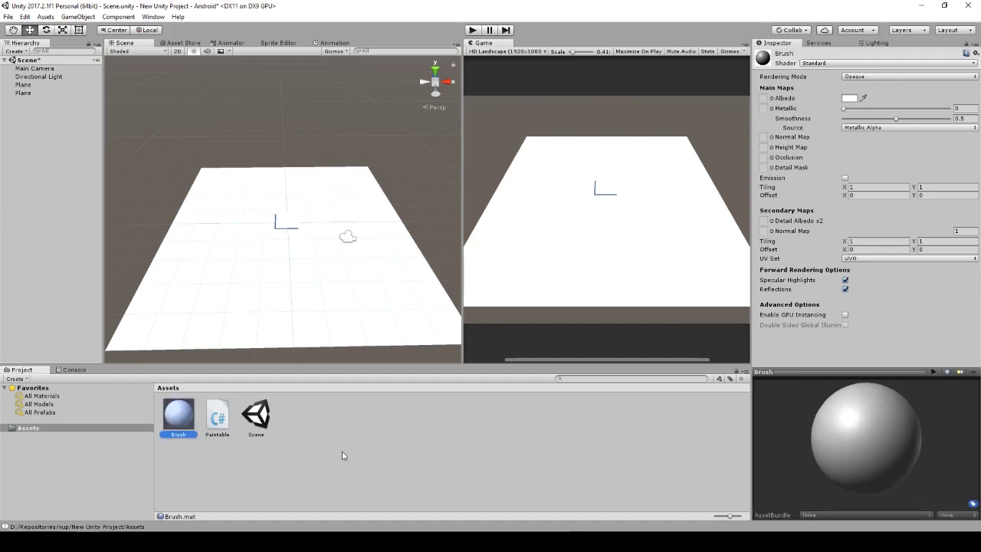
- Rename the second plane to Brush and apply the Brush material to it
{"action": "left_click", "coordinate": [22, 92]}
{"action": "left_click", "coordinate": [802, 55]}
{"action": "type", "text": "Srush"}
{"action": "key", "text": "Return"}
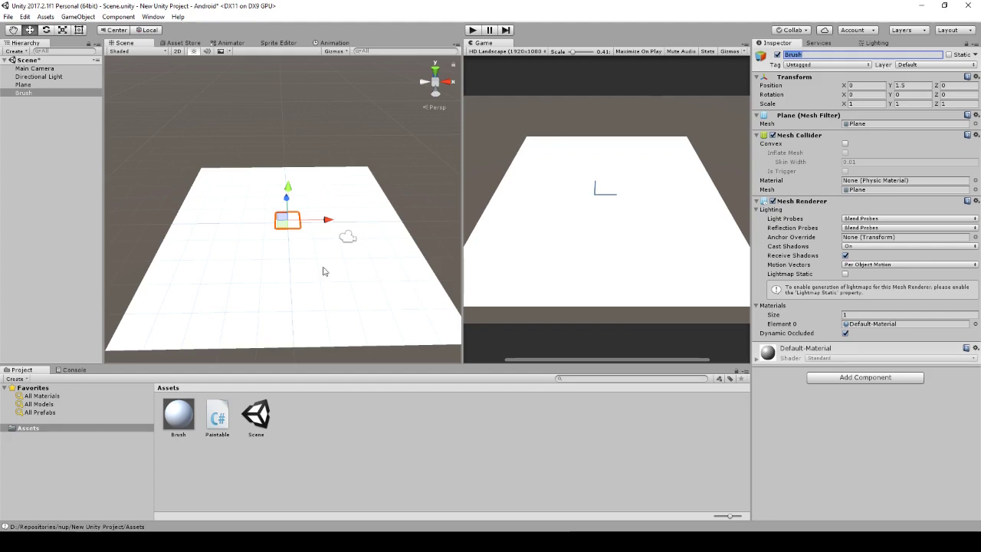
{"action": "mouse_move", "coordinate": [168, 416]}
{"action": "left_mouse_down"}
{"action": "mouse_move", "coordinate": [828, 341]}
{"action": "mouse_move", "coordinate": [897, 242]}
{"action": "mouse_move", "coordinate": [871, 326]}
{"action": "left_mouse_up"}
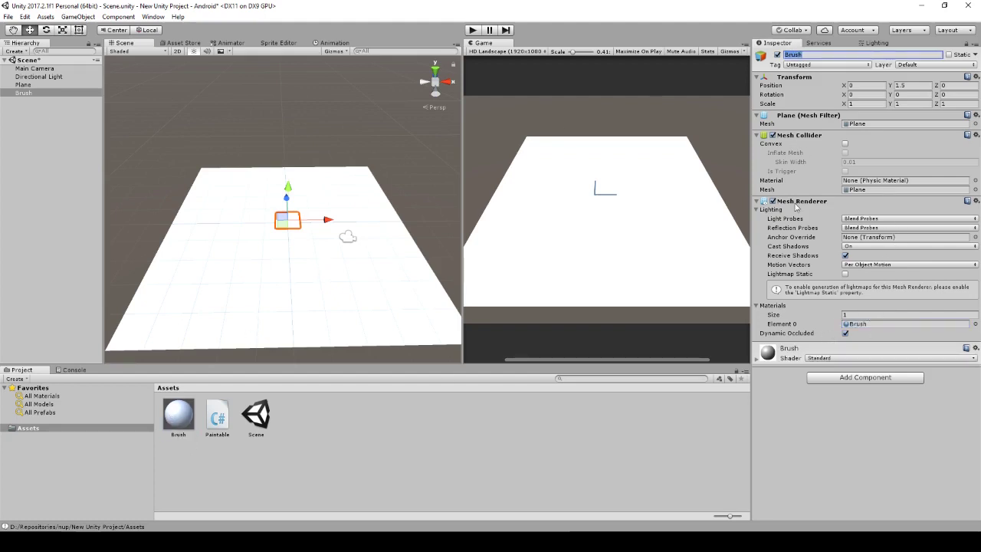
{"action": "left_click", "coordinate": [176, 412]}
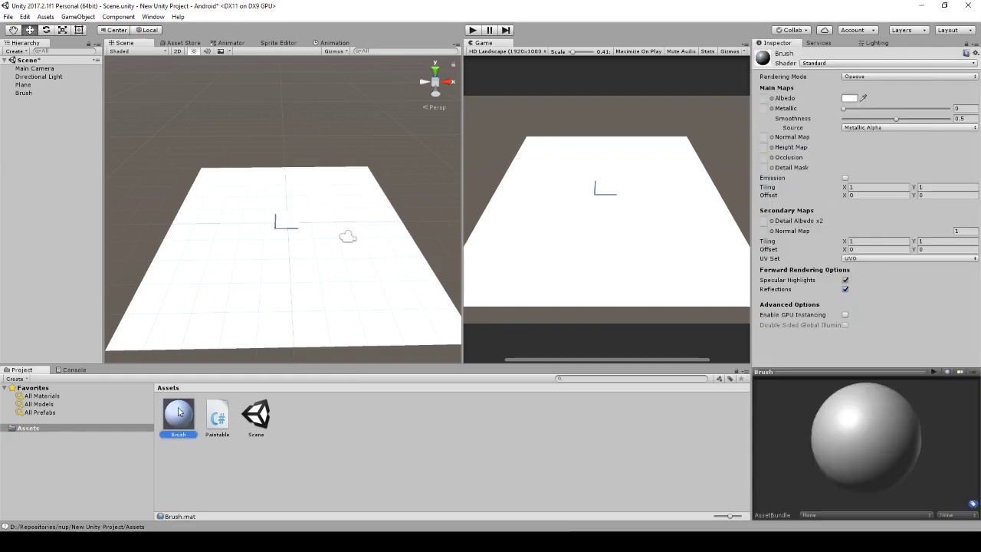
- Give the Brush material the Default-Particle albedo texture and Transparent rendering mode
{"action": "left_click", "coordinate": [771, 98]}
{"action": "left_click", "coordinate": [30, 107]}
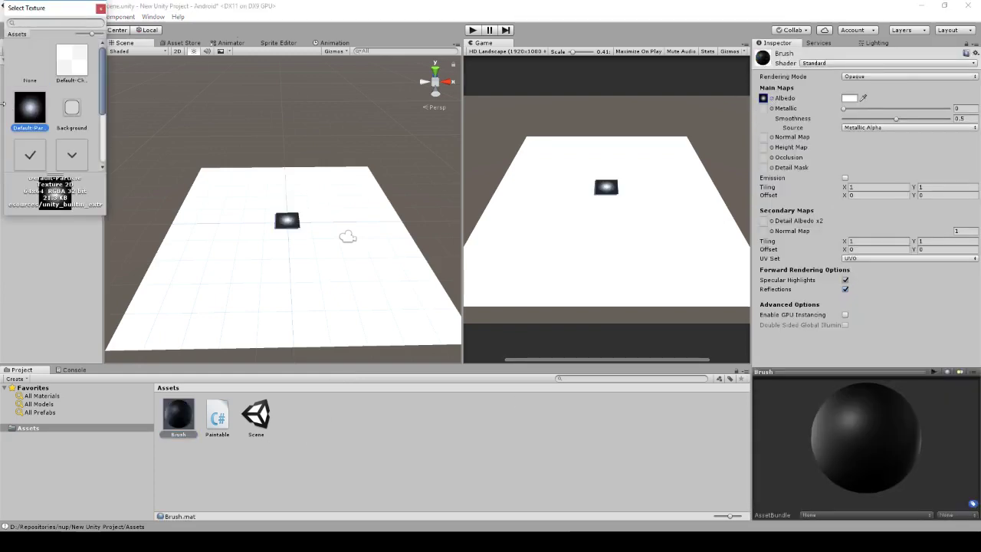
{"action": "double_click", "coordinate": [29, 113]}
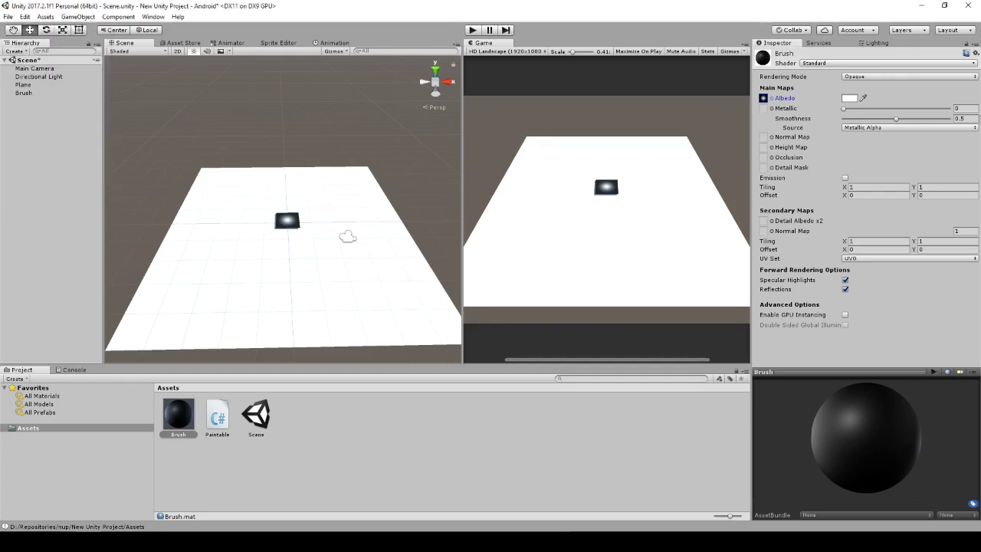
{"action": "left_click", "coordinate": [867, 77]}
{"action": "left_click", "coordinate": [877, 121]}
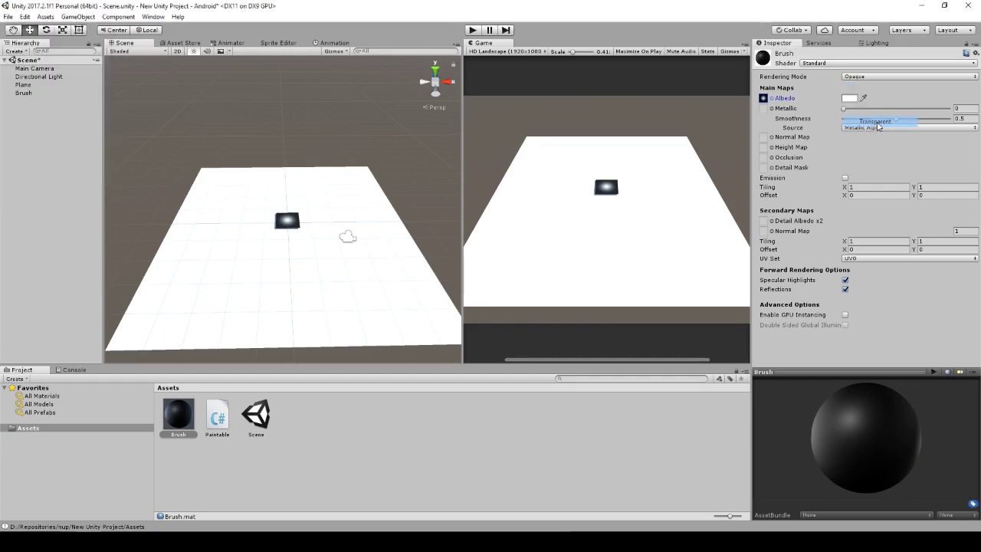
- Tint the Brush material's albedo saturated blue and set Smoothness to 0
{"action": "left_click", "coordinate": [850, 98]}
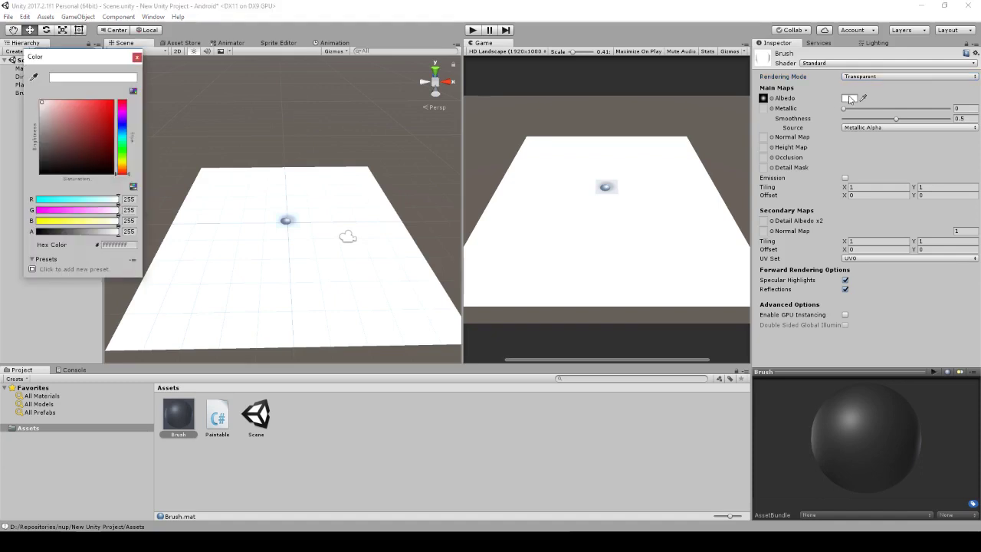
{"action": "left_click", "coordinate": [121, 127]}
{"action": "left_click_drag", "start_coordinate": [99, 116], "coordinate": [136, 109]}
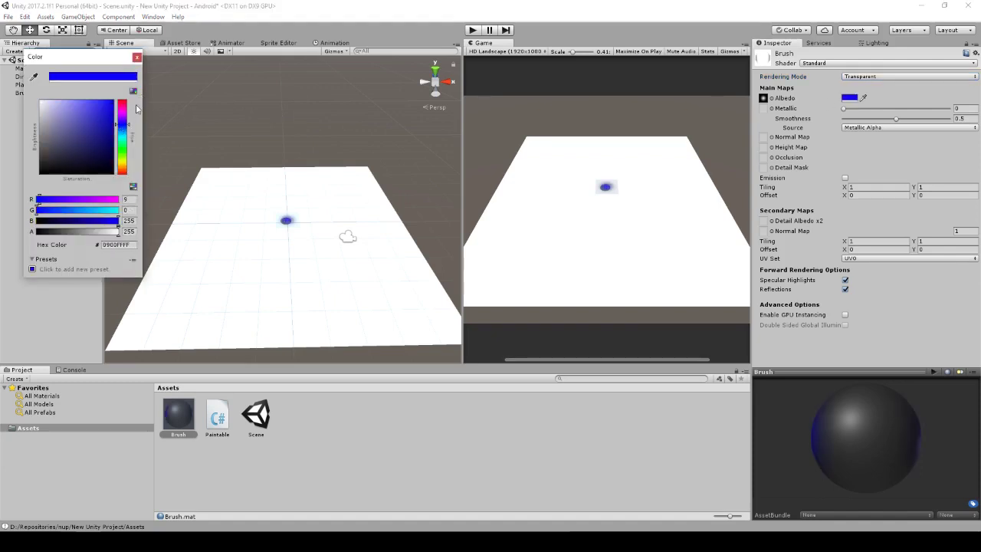
{"action": "left_click", "coordinate": [137, 58]}
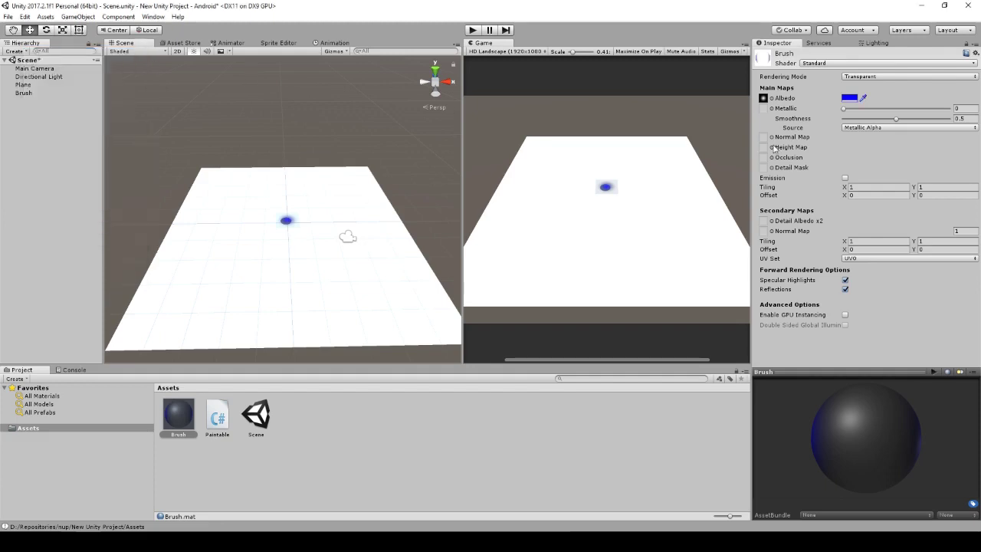
{"action": "left_click_drag", "start_coordinate": [898, 120], "coordinate": [829, 124]}
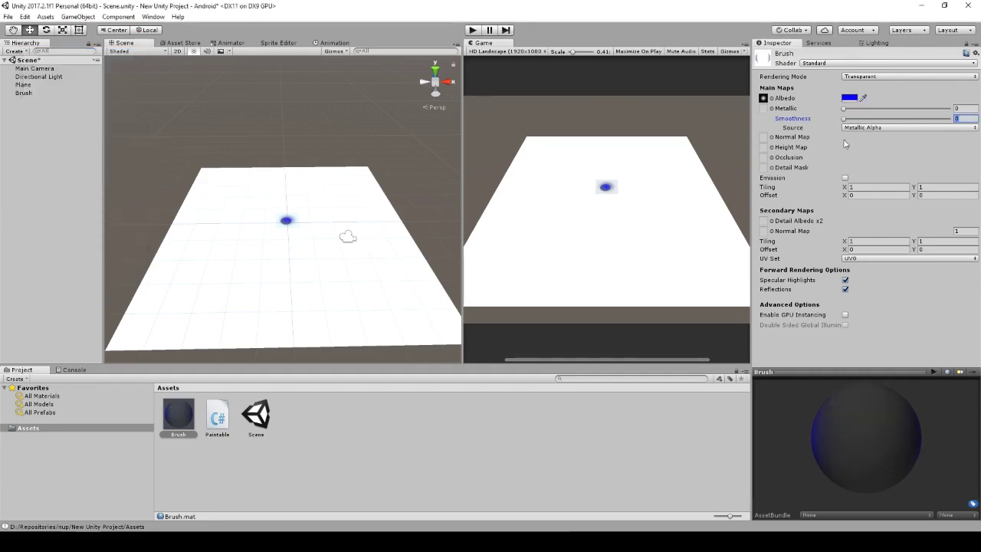
- Frame the Brush object up close in the Scene view
{"action": "scroll", "coordinate": [312, 208], "scroll_direction": "down", "scroll_amount": 2}
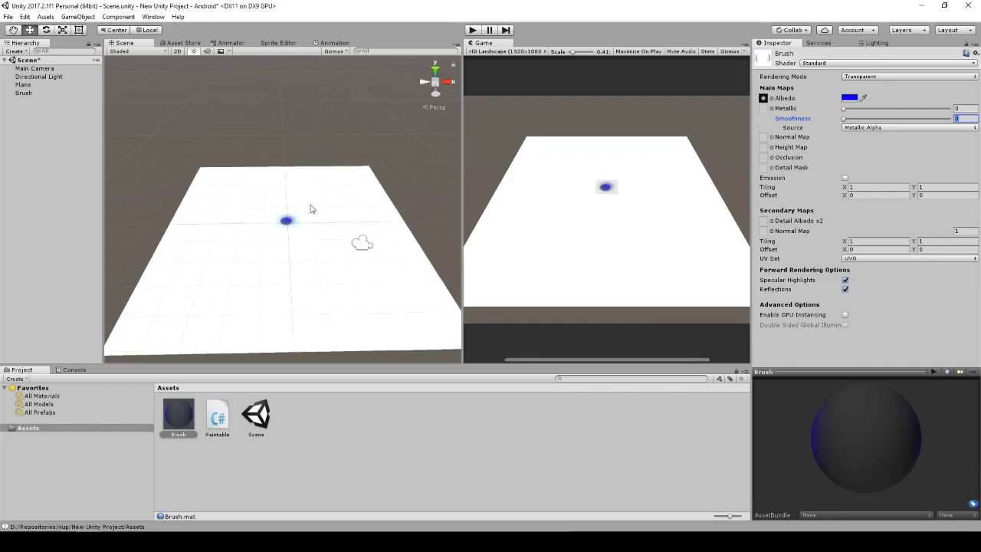
{"action": "mouse_move", "coordinate": [258, 158]}
{"action": "middle_mouse_down"}
{"action": "mouse_move", "coordinate": [247, 120]}
{"action": "mouse_move", "coordinate": [281, 243]}
{"action": "mouse_move", "coordinate": [278, 187]}
{"action": "mouse_move", "coordinate": [161, 131]}
{"action": "middle_mouse_up"}
{"action": "left_click", "coordinate": [33, 93]}
{"action": "double_click", "coordinate": [33, 93]}
{"action": "mouse_move", "coordinate": [225, 155]}
{"action": "left_mouse_down", "text": "alt"}
{"action": "mouse_move", "coordinate": [318, 225]}
{"action": "mouse_move", "coordinate": [324, 243]}
{"action": "mouse_move", "coordinate": [329, 177]}
{"action": "left_mouse_up", "text": "alt"}
{"action": "left_click", "coordinate": [179, 435]}
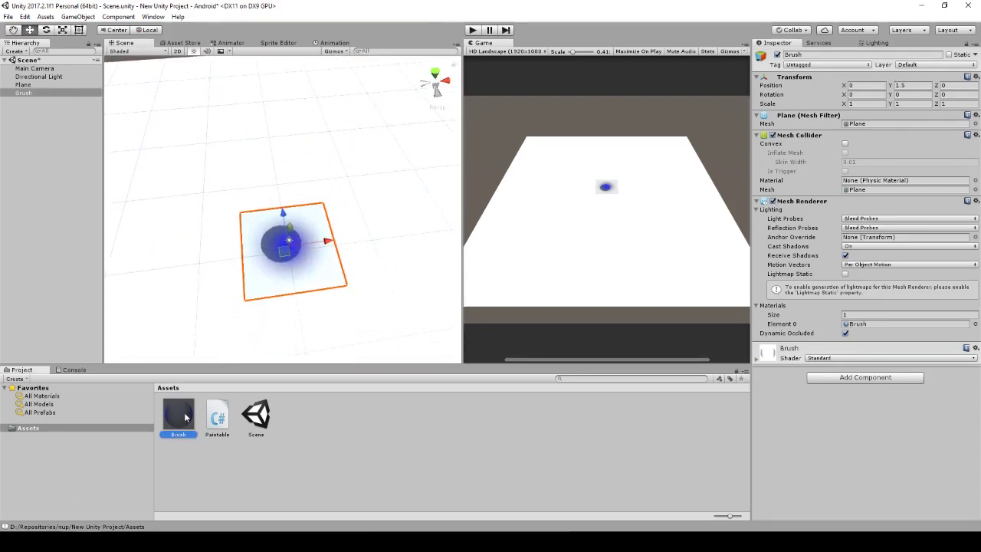
{"action": "left_click", "coordinate": [873, 77]}
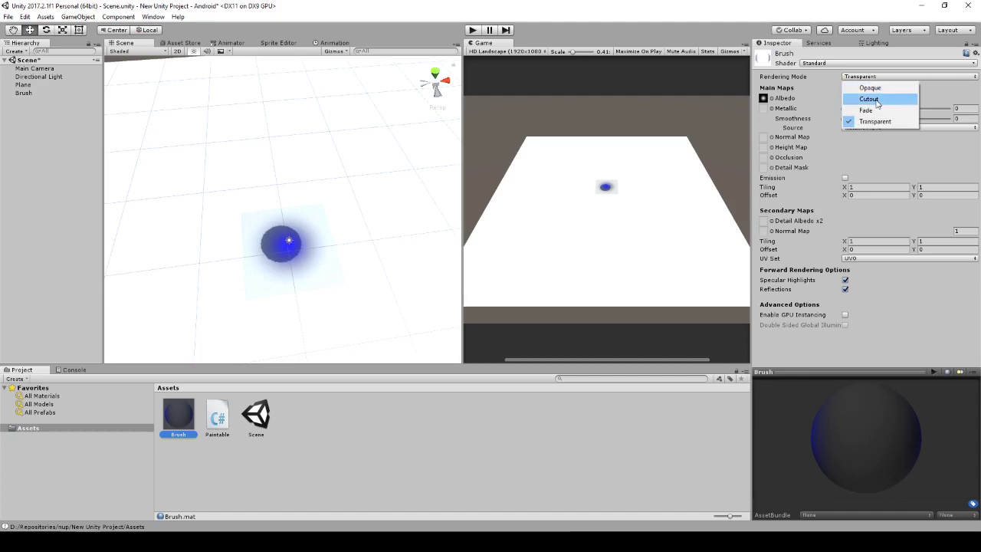
{"action": "left_click", "coordinate": [870, 111]}
{"action": "left_click", "coordinate": [880, 76]}
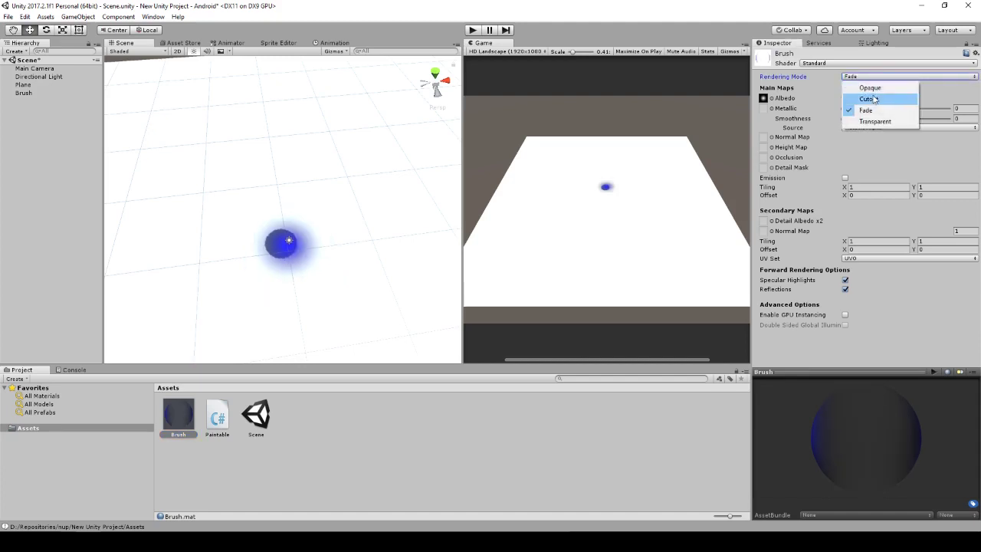
{"action": "left_click", "coordinate": [874, 99]}
{"action": "left_click", "coordinate": [881, 81]}
{"action": "left_click", "coordinate": [884, 88]}
{"action": "left_click", "coordinate": [882, 76]}
{"action": "left_click", "coordinate": [881, 121]}
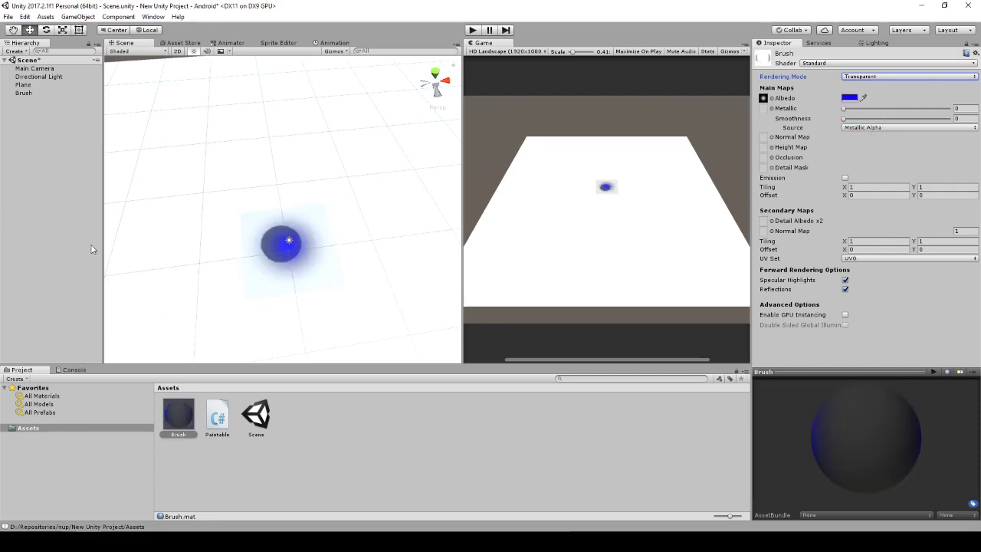
{"action": "left_click", "coordinate": [24, 93]}
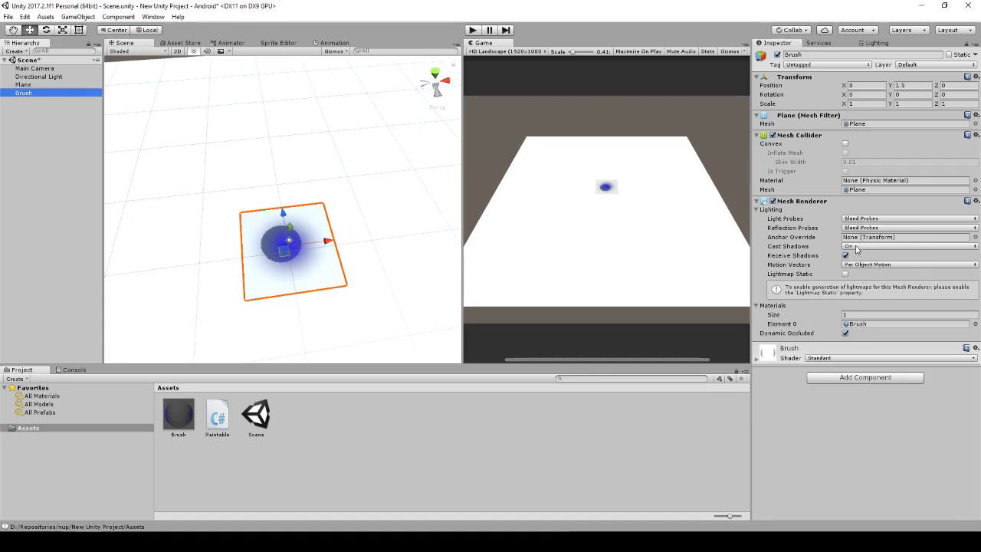
- Set the Brush object's Cast Shadows to Off
{"action": "left_click", "coordinate": [856, 249]}
{"action": "left_click", "coordinate": [862, 255]}
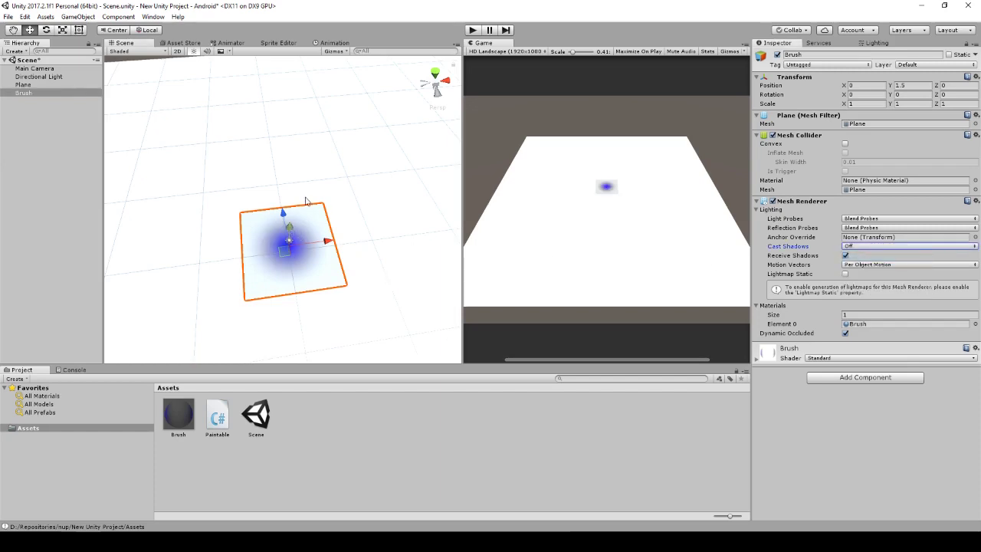
{"action": "scroll", "coordinate": [323, 215], "scroll_direction": "down", "scroll_amount": 2}
{"action": "scroll", "coordinate": [324, 215], "scroll_direction": "down", "scroll_amount": 2}
{"action": "scroll", "coordinate": [313, 264], "scroll_direction": "up", "scroll_amount": 1}
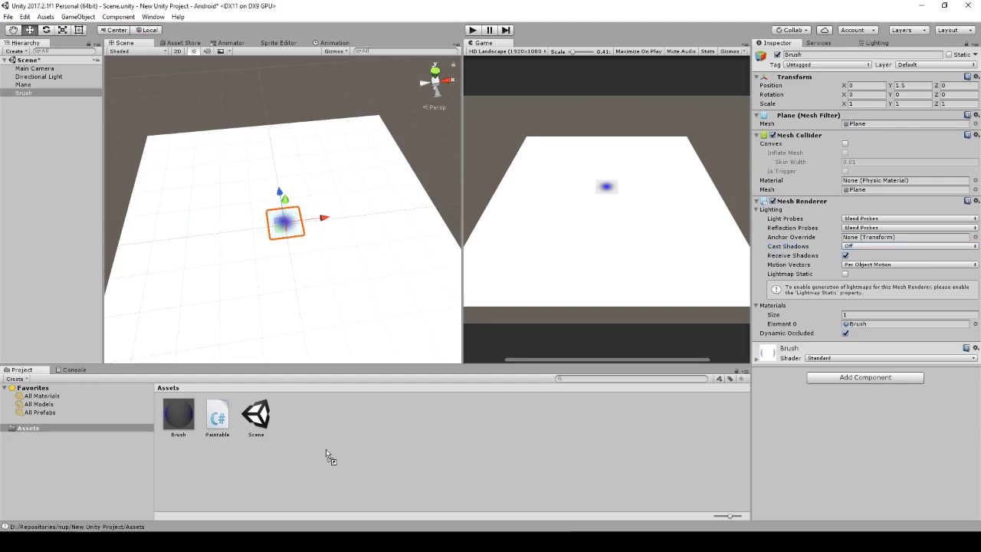
- Save Brush as a prefab in Assets and delete it from the scene
{"action": "left_click_drag", "start_coordinate": [327, 455], "coordinate": [330, 458]}
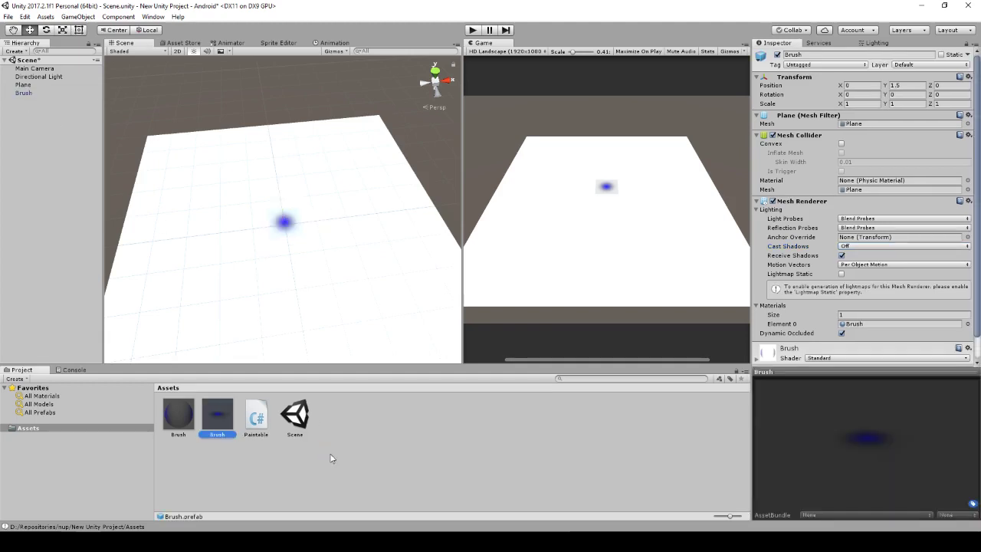
{"action": "left_click", "coordinate": [25, 92]}
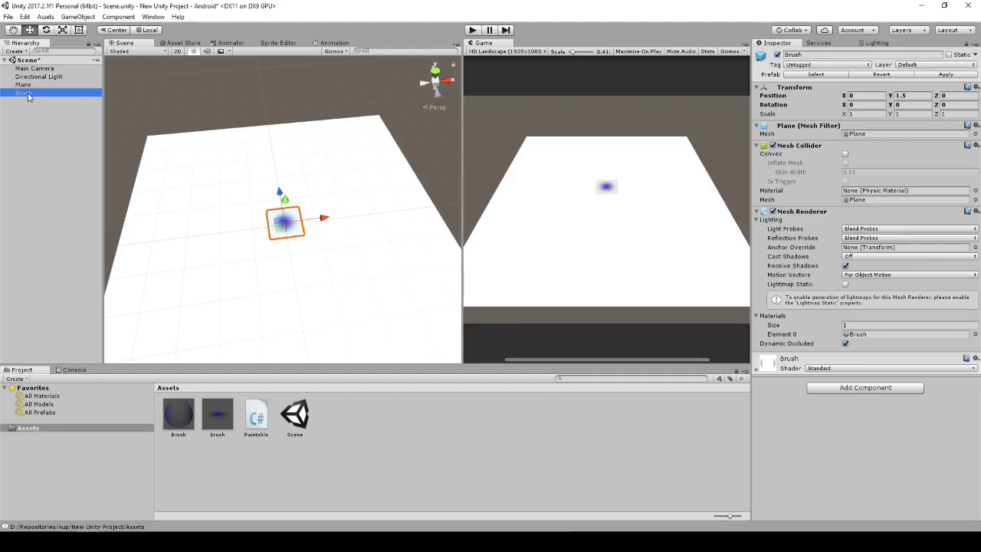
{"action": "key", "text": "Delete"}
- Open the Plane's Paintable script for editing via Edit Script
{"action": "left_click", "coordinate": [195, 136]}
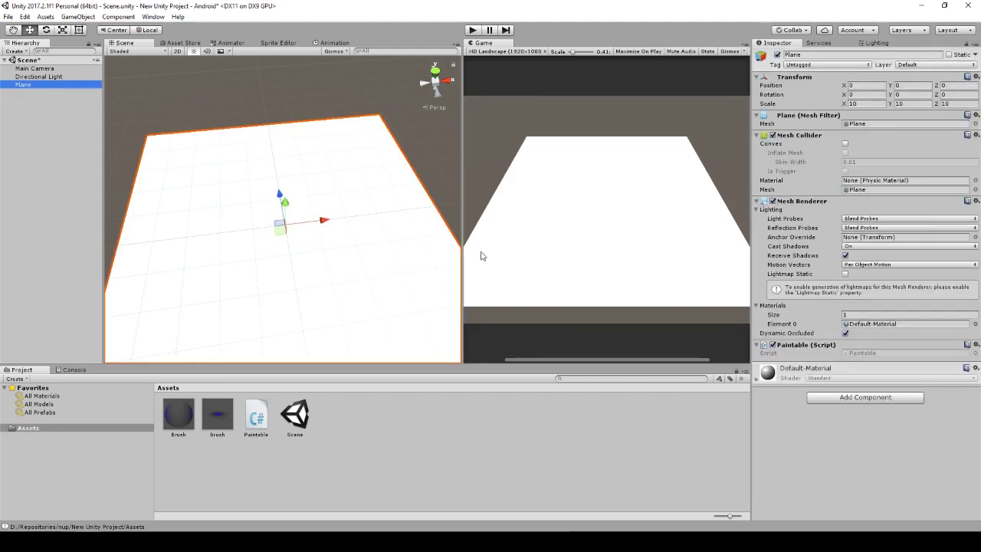
{"action": "right_click", "coordinate": [802, 346]}
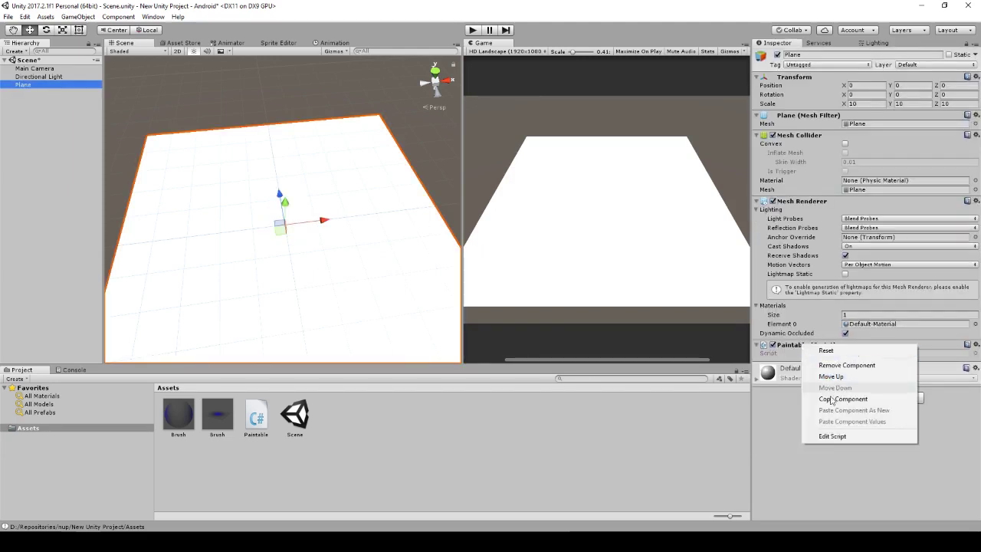
{"action": "left_click", "coordinate": [839, 436]}
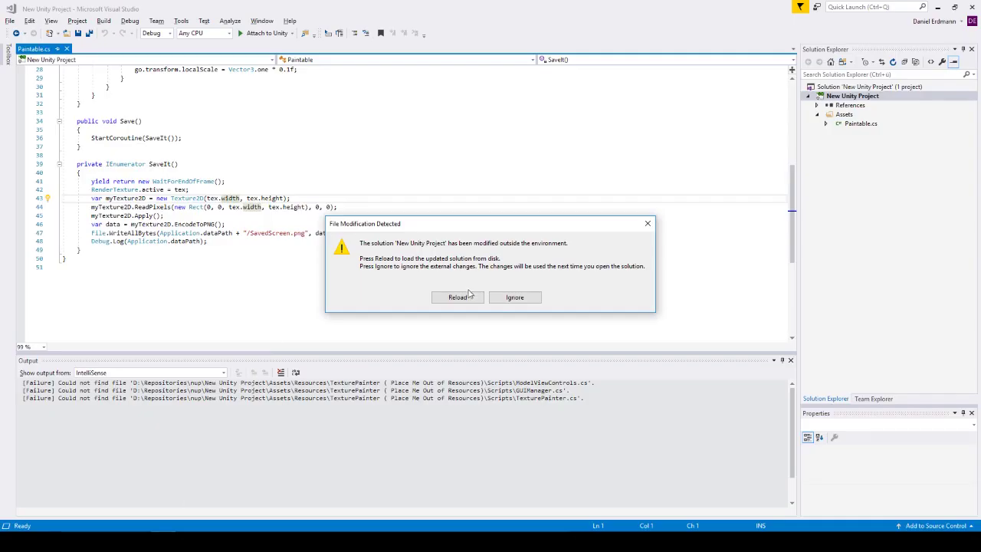
- Reload the solution, add 'public GameObject Brush;' to the Paintable class, and save
{"action": "left_click", "coordinate": [458, 297]}
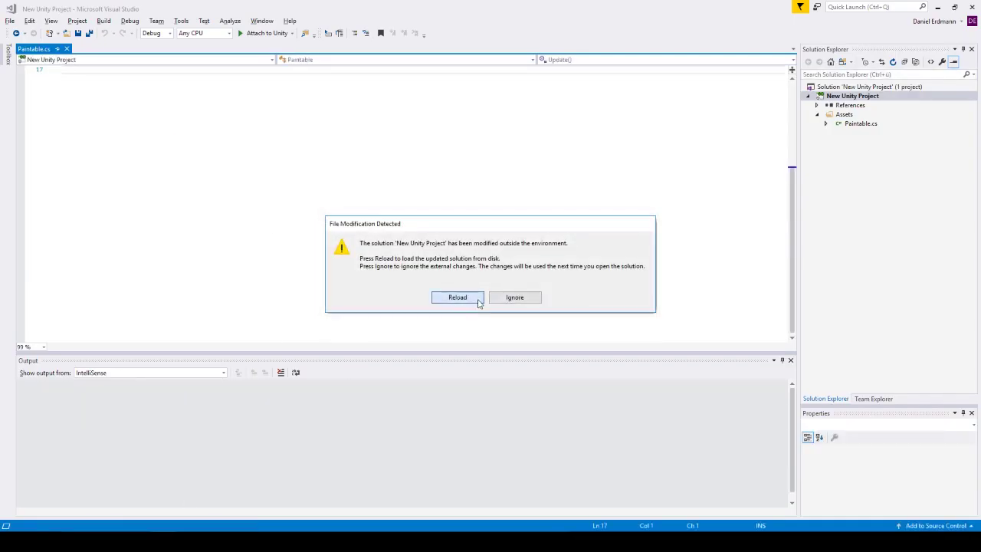
{"action": "left_click", "coordinate": [479, 299]}
{"action": "left_click", "coordinate": [171, 112]}
{"action": "key", "text": "Return"}
{"action": "key", "text": "Return"}
{"action": "key", "text": "Up"}
{"action": "type", "text": "public "}
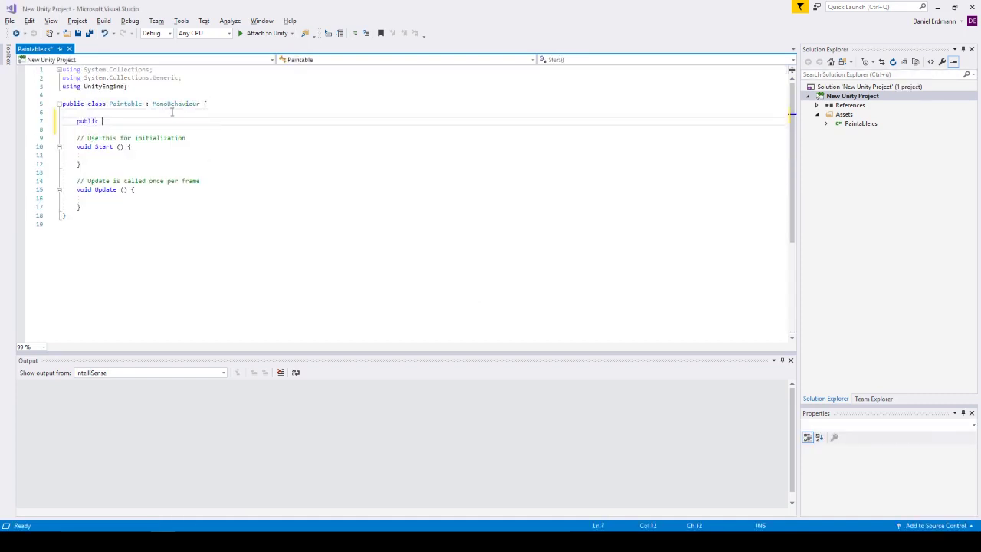
{"action": "type", "text": "Gam"}
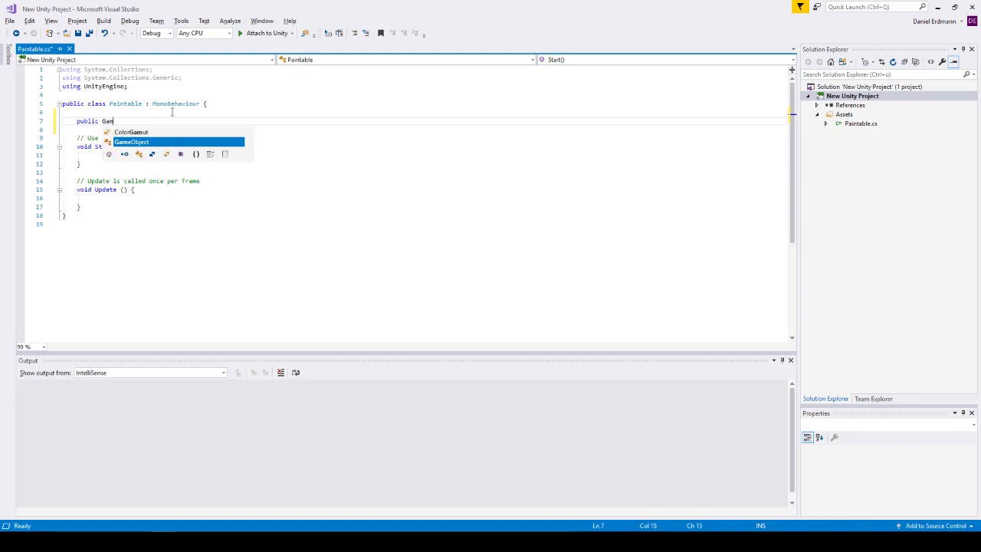
{"action": "type", "text": "eObject Brush;"}
{"action": "key", "text": "ctrl+s"}
{"action": "key", "text": "alt+Tab"}
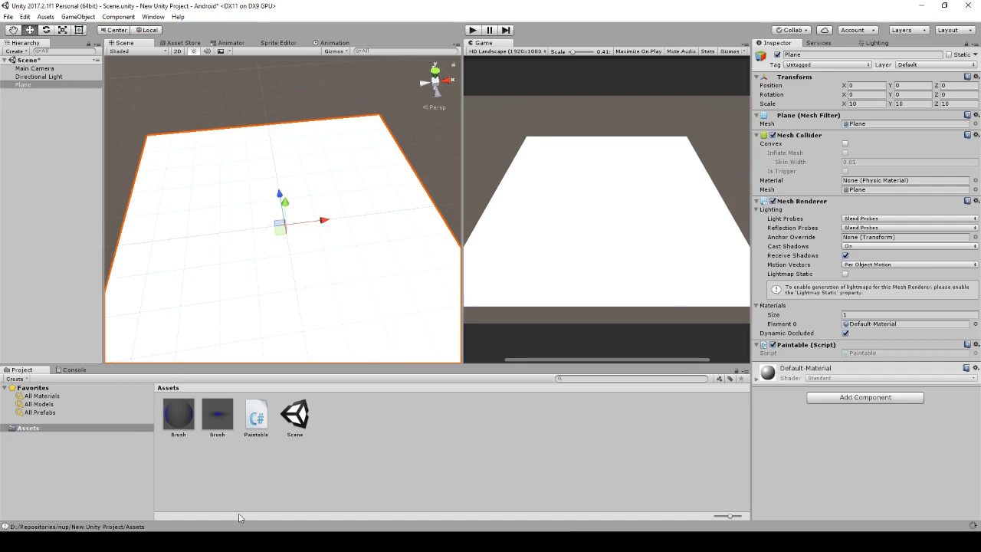
- Assign the Brush prefab to the Paintable component's Brush field on the Plane
{"action": "left_click_drag", "start_coordinate": [219, 422], "coordinate": [858, 365]}
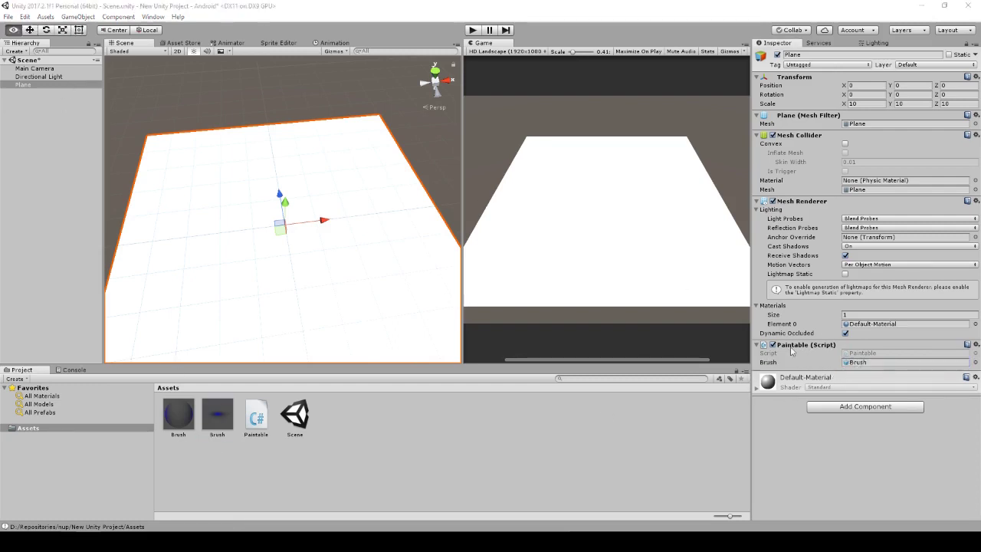
{"action": "key", "text": "alt+Tab"}
{"action": "left_click", "coordinate": [149, 156]}
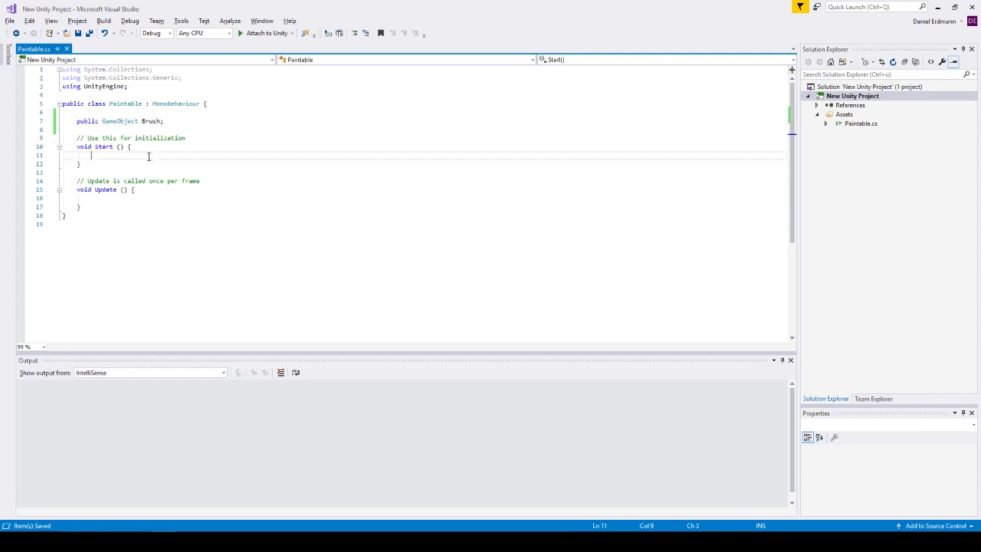
- Write an if (Input.GetMouseButton(0)) block with empty braces inside Update()
{"action": "key", "text": "Down"}
{"action": "key", "text": "Down"}
{"action": "key", "text": "Down"}
{"action": "key", "text": "Down"}
{"action": "key", "text": "Down"}
{"action": "key", "text": "Return"}
{"action": "key", "text": "Return"}
{"action": "key", "text": "Return"}
{"action": "key", "text": "Up"}
{"action": "key", "text": "Up"}
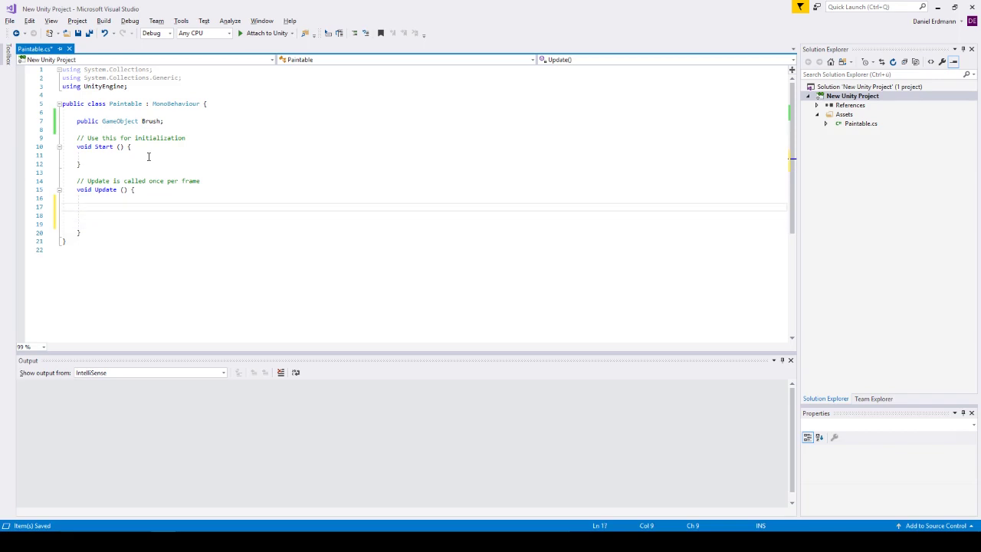
{"action": "type", "text": "if(Input"}
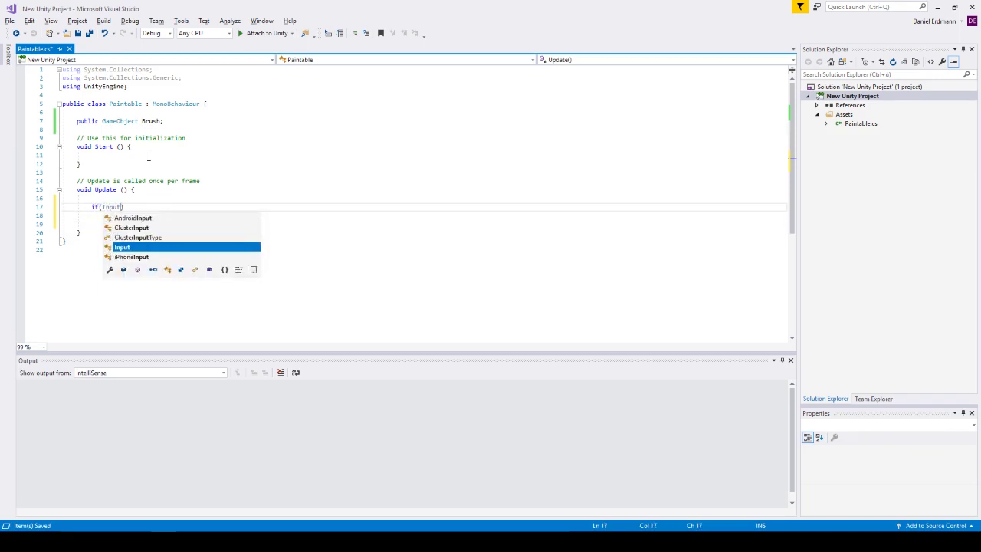
{"action": "type", "text": ".get"}
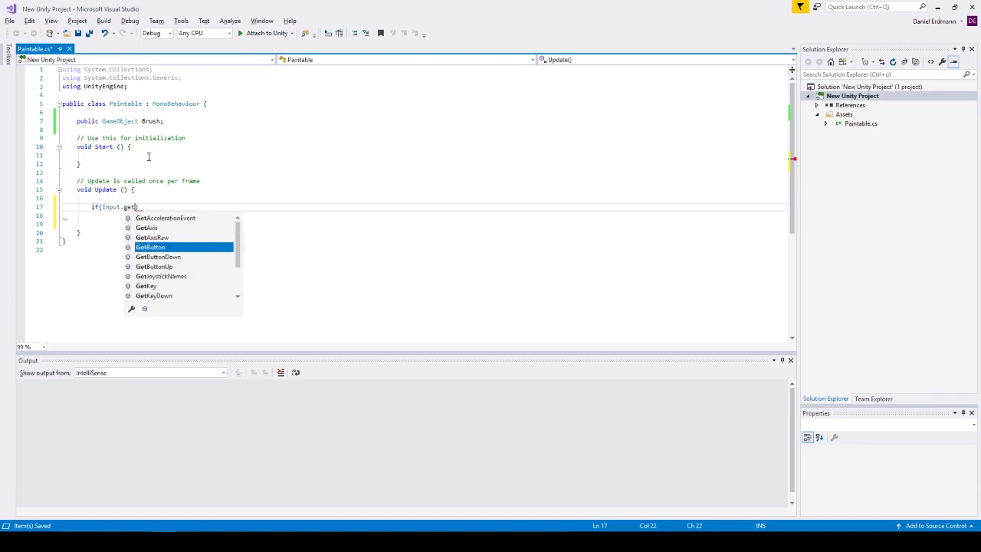
{"action": "type", "text": "mouse(0"}
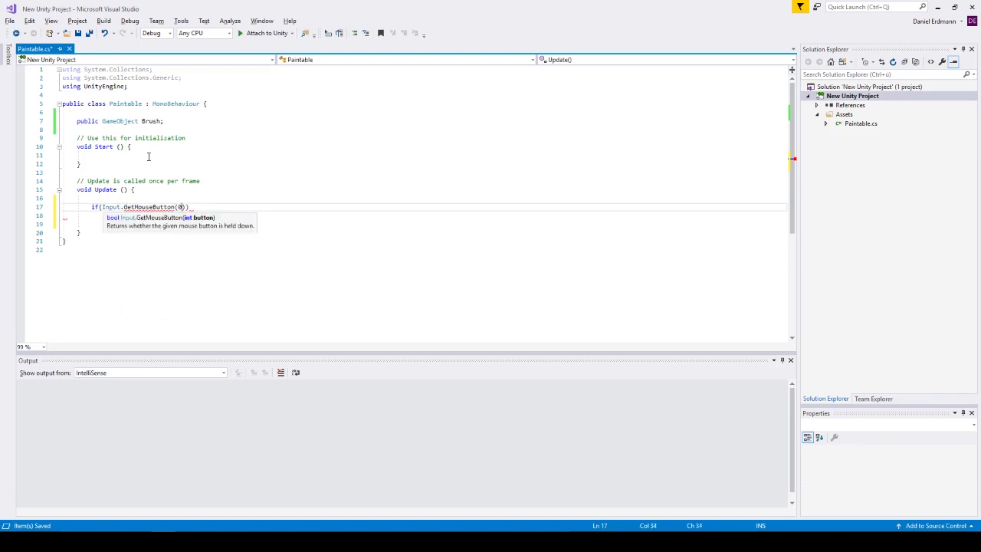
{"action": "type", "text": ")"}
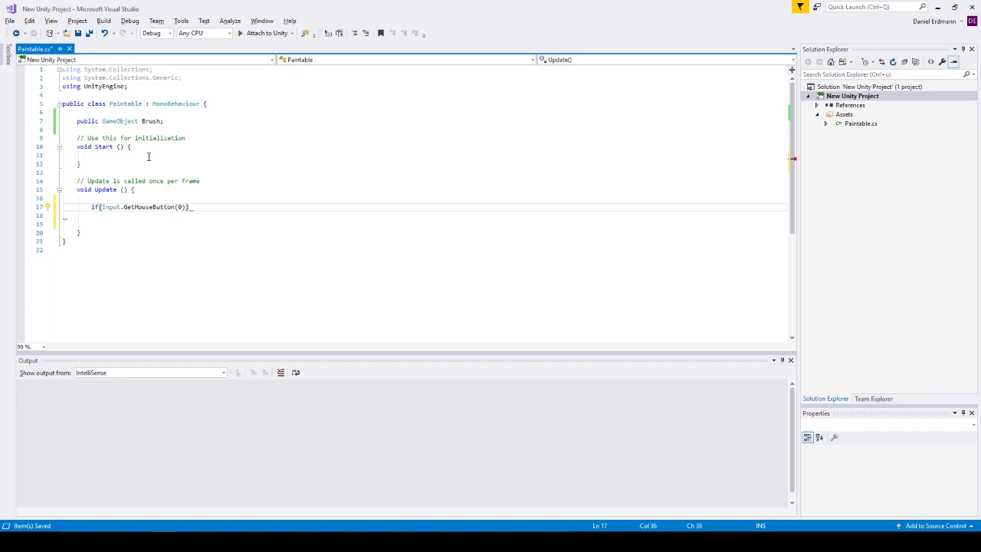
{"action": "type", "text": " {"}
{"action": "key", "text": "Return"}
{"action": "key", "text": "Return"}
{"action": "key", "text": "Up"}
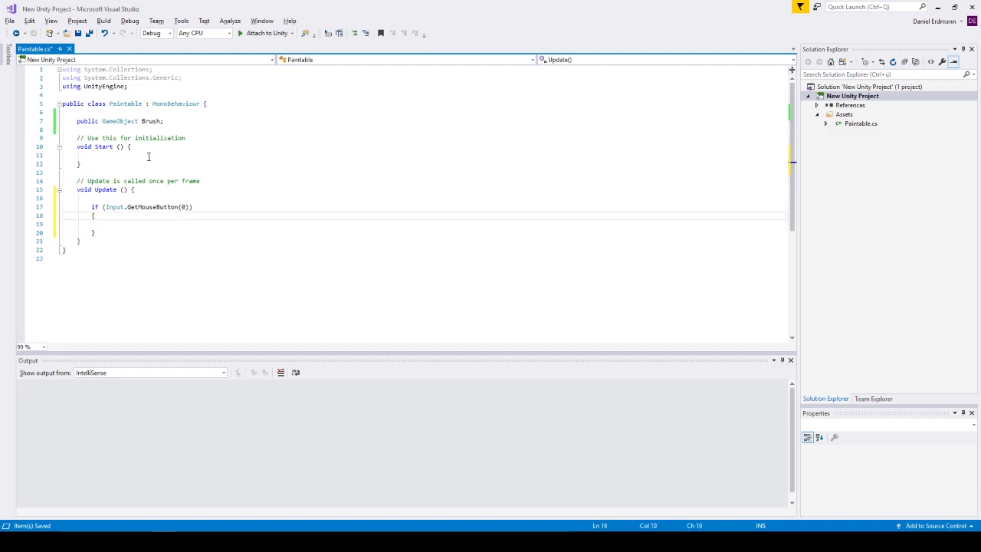